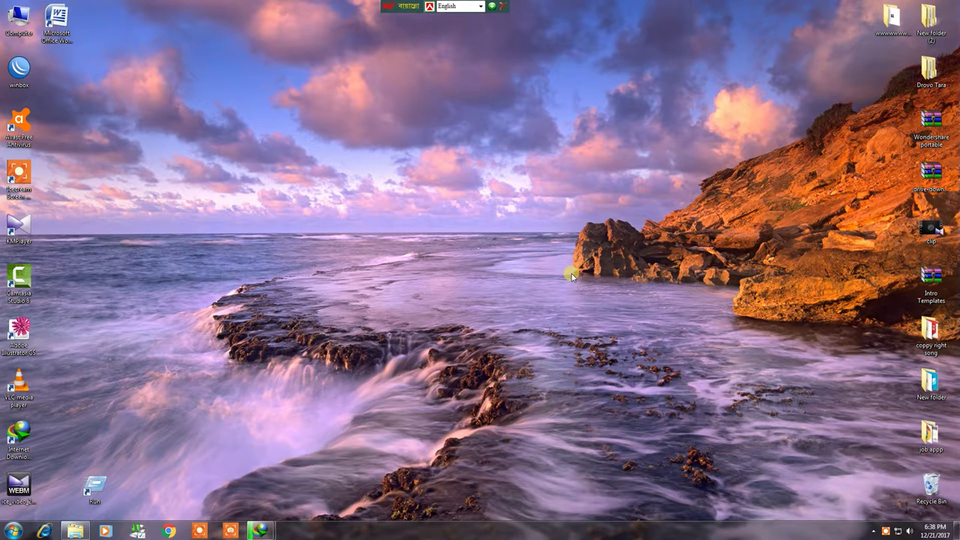
- Refresh the Windows desktop six times from its right-click menu
right_click(448, 101)
click(498, 133)
right_click(467, 126)
click(498, 158)
right_click(334, 90)
click(368, 124)
right_click(346, 90)
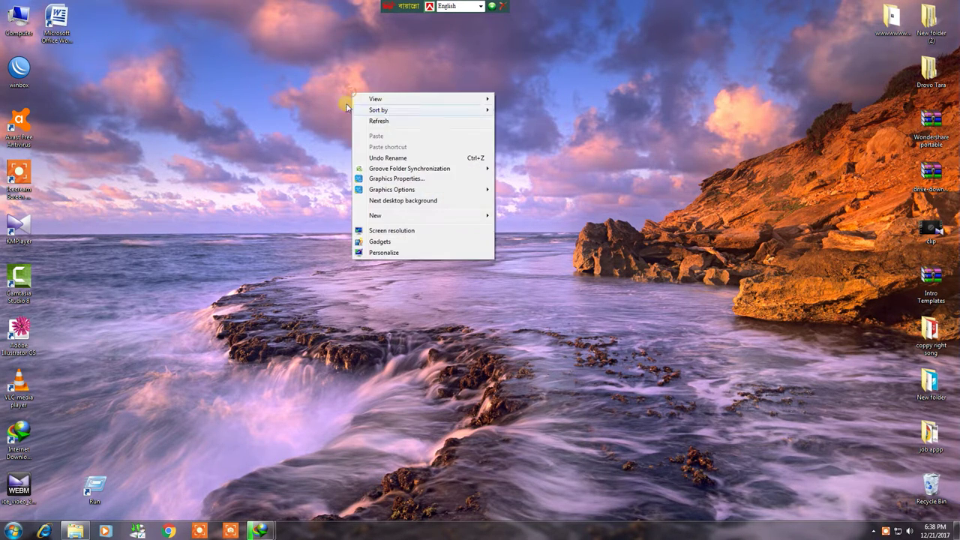
click(383, 121)
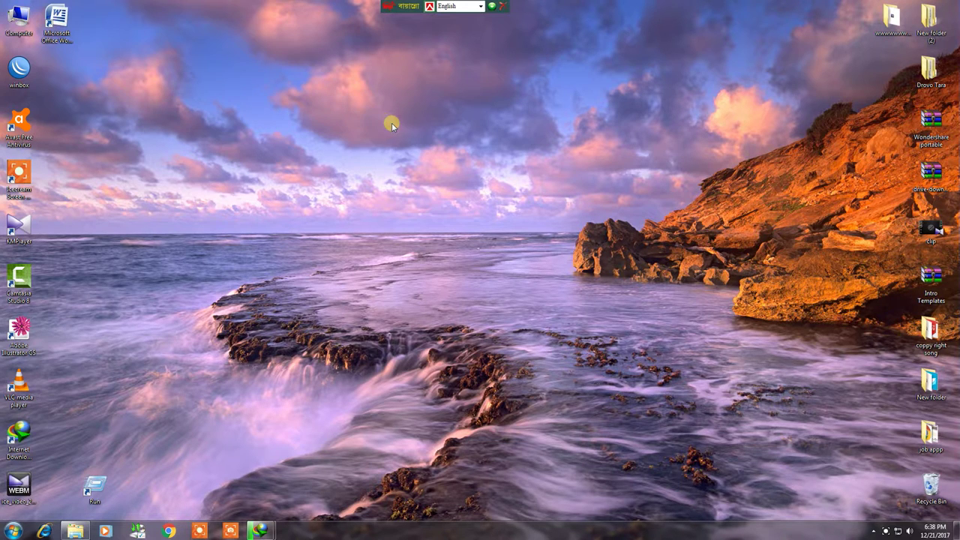
right_click(380, 106)
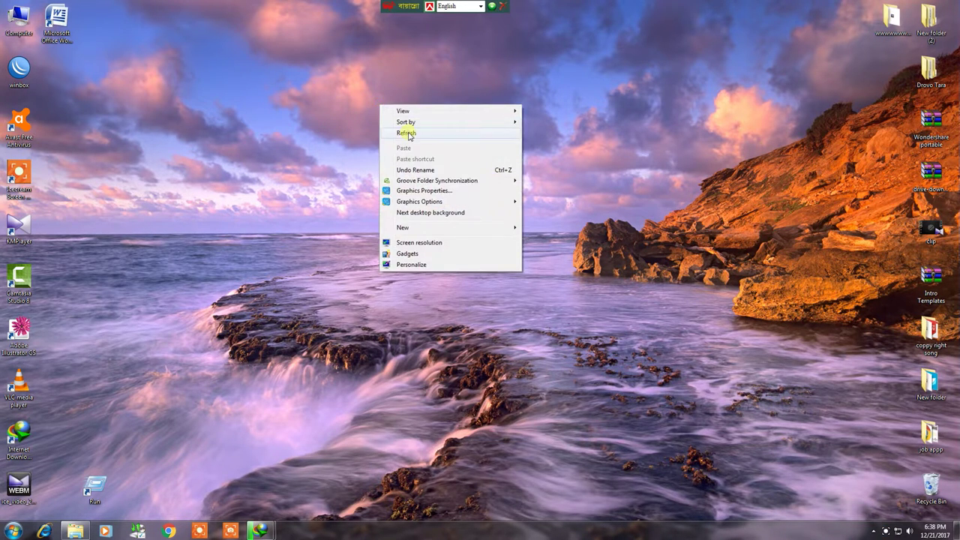
click(407, 134)
right_click(379, 81)
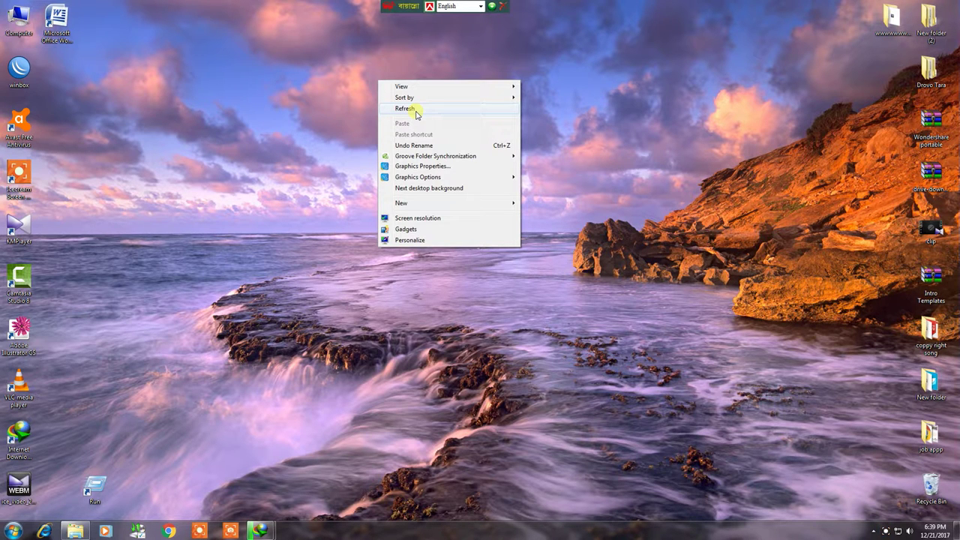
click(417, 108)
- Refresh the desktop once more and launch Microsoft Office Word 2007 from its desktop icon
right_click(309, 42)
click(353, 73)
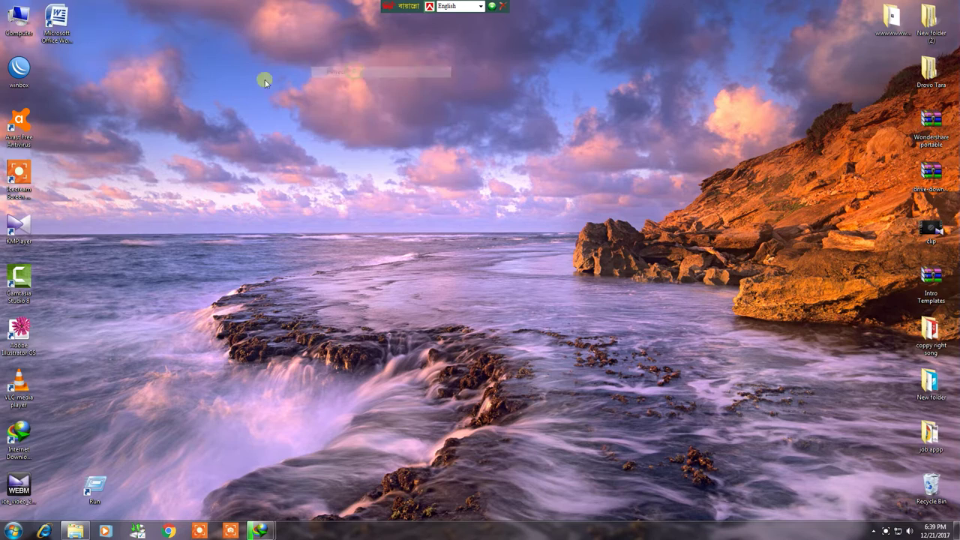
double_click(72, 33)
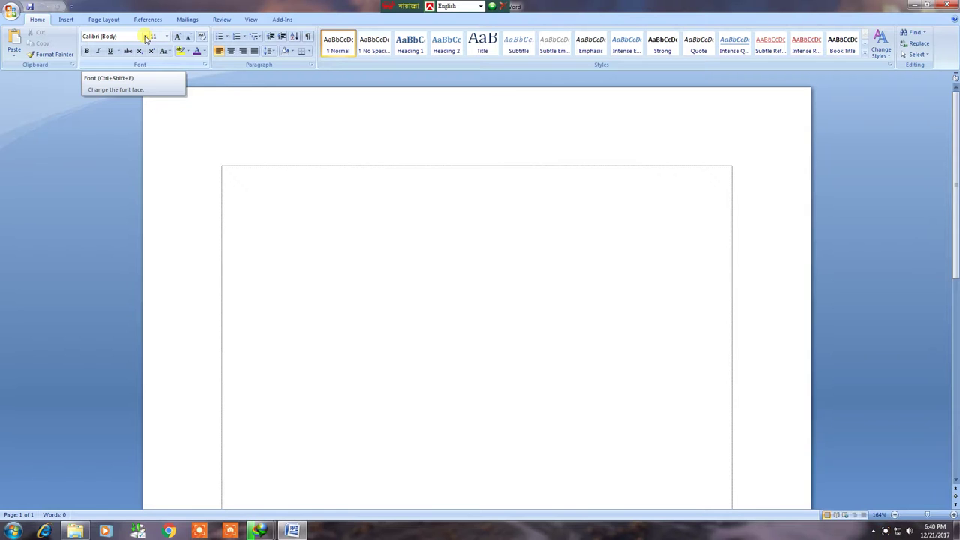
- Pick Times New Roman from the Home tab's font name list
click(146, 36)
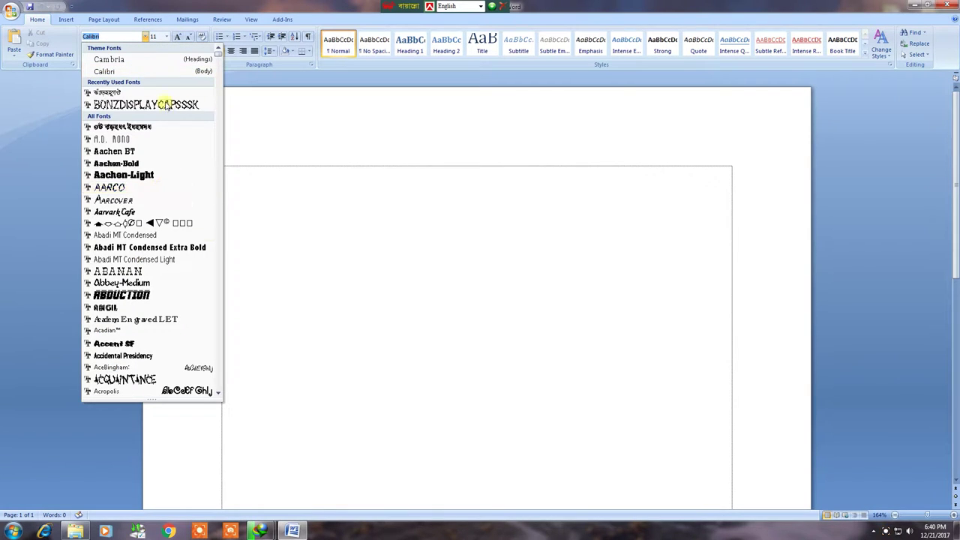
mouse_move(218, 56)
mouse_down()
mouse_move(215, 223)
mouse_move(219, 53)
mouse_up()
drag(218, 54, 223, 348)
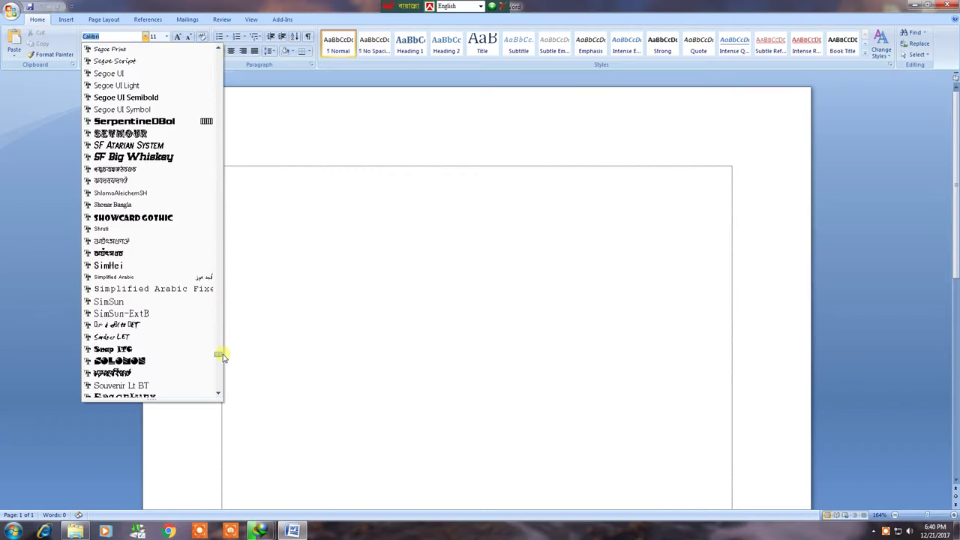
drag(223, 347, 221, 353)
scroll(140, 329, down, 4)
scroll(140, 338, down, 4)
scroll(140, 339, down, 4)
scroll(139, 343, down, 3)
scroll(138, 343, down, 2)
scroll(139, 342, down, 4)
scroll(138, 342, down, 4)
scroll(138, 341, down, 2)
scroll(139, 342, down, 3)
scroll(137, 341, down, 5)
scroll(136, 339, down, 5)
scroll(139, 336, up, 6)
scroll(138, 330, up, 5)
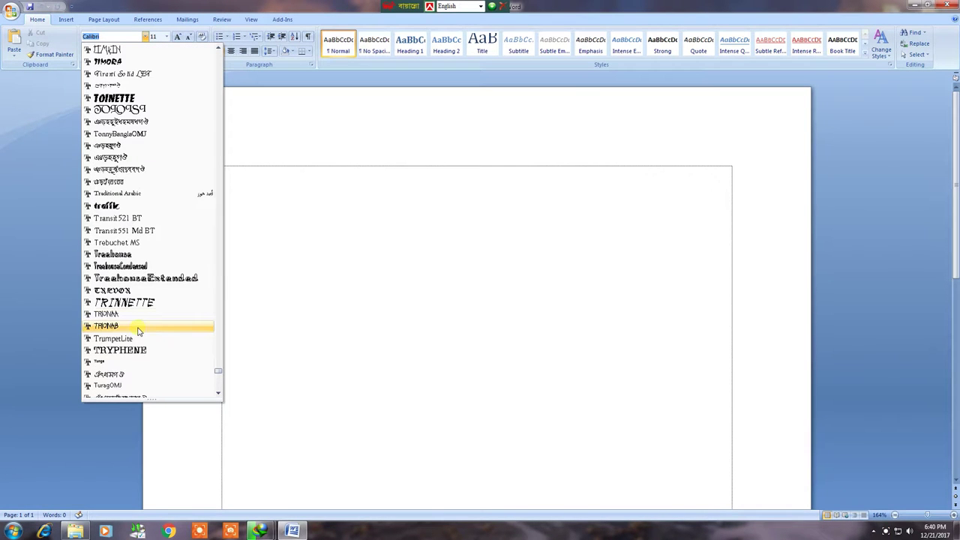
scroll(158, 277, up, 4)
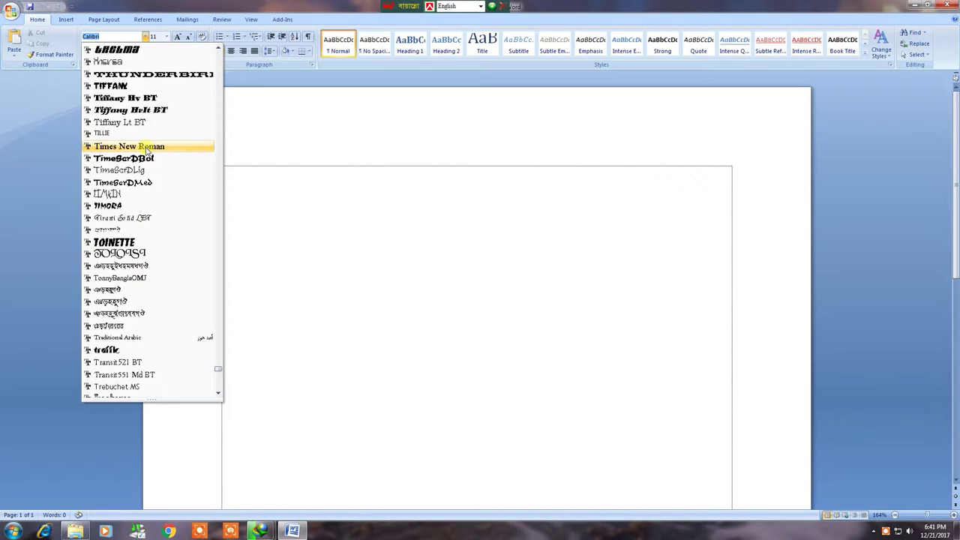
click(148, 150)
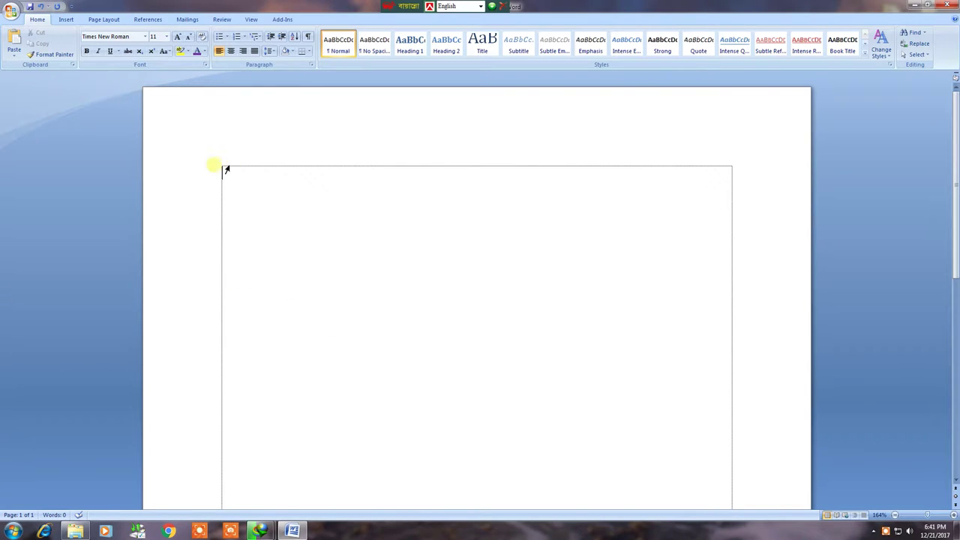
- Change the font size from 11 to 20 via the Font Size list
click(168, 37)
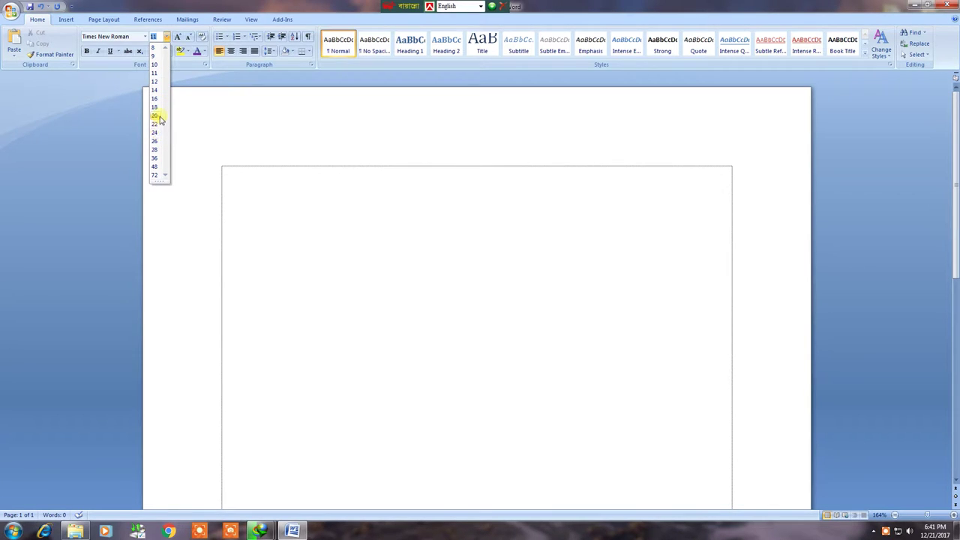
click(155, 115)
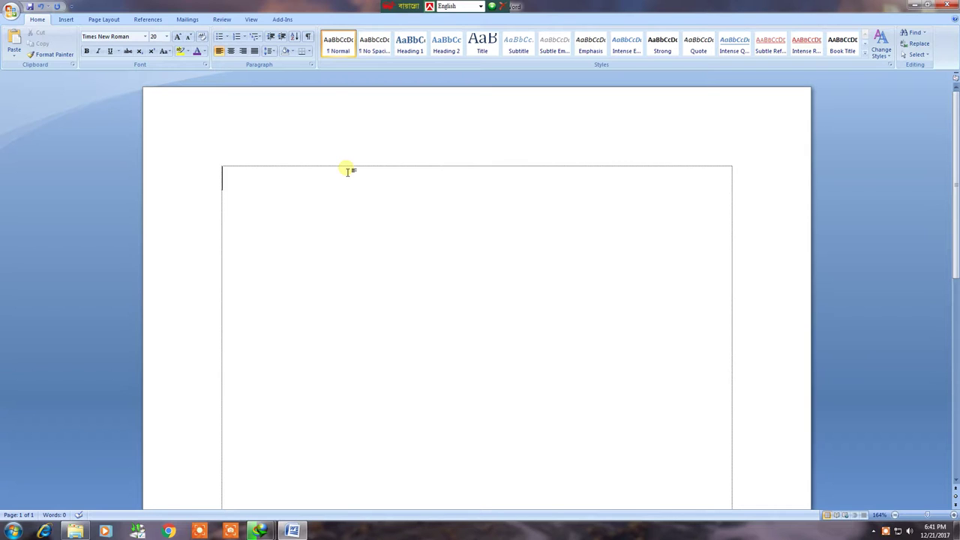
- Type test letters 'a b c d e f', then replace that line with 'Bangladesh'
text(a)
text( d)
key(BackSpace)
key(BackSpace)
text(n)
key(BackSpace)
text(b)
text(c d)
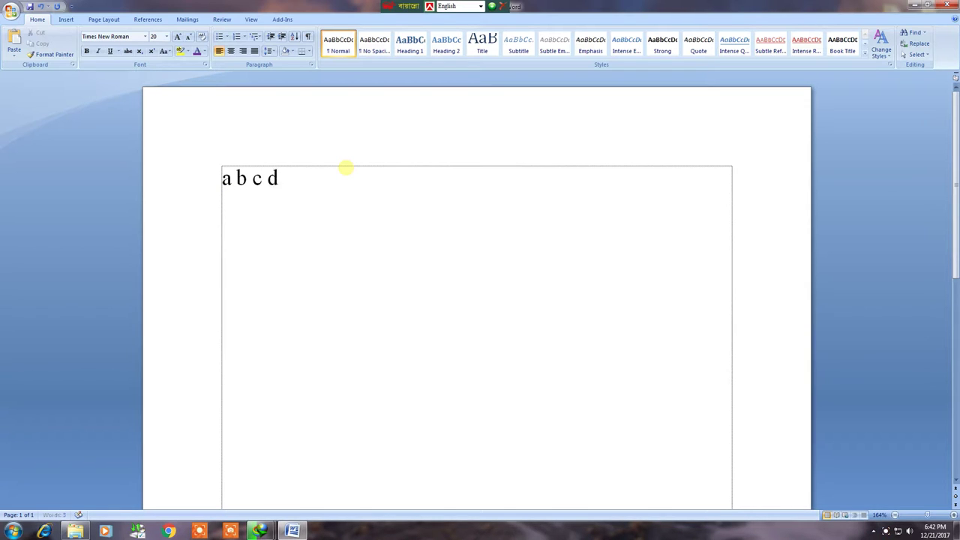
text( e)
text( d)
key(BackSpace)
text(f)
drag(325, 180, 132, 160)
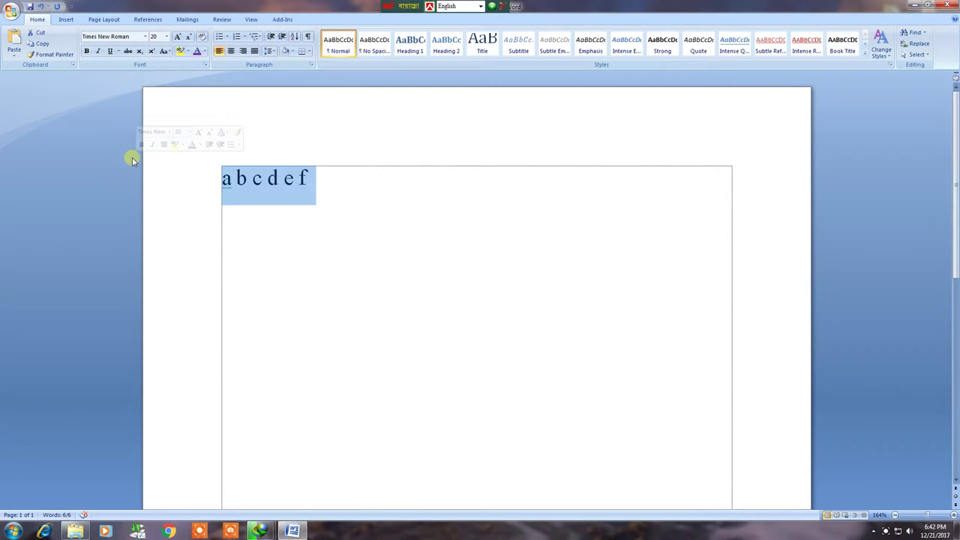
text(Bangladesh)
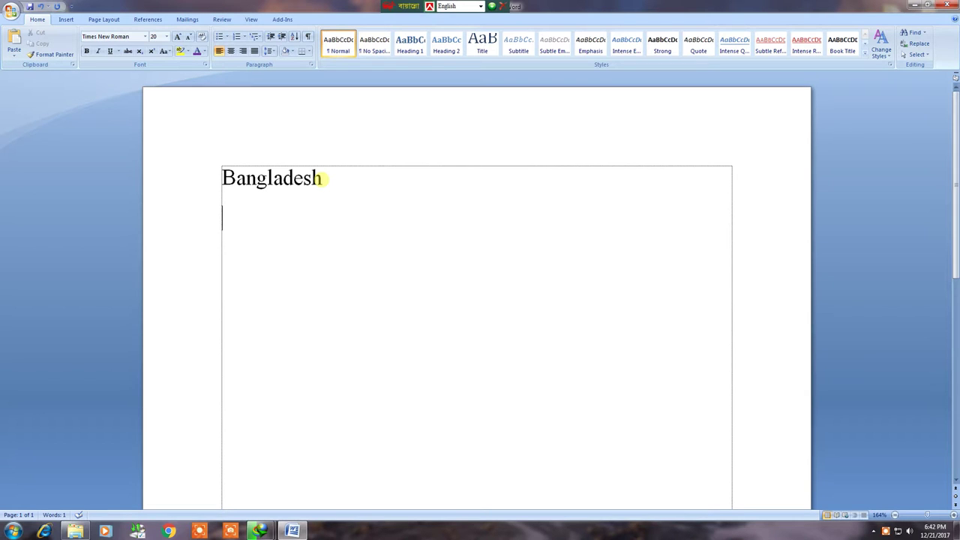
- Choose Bijoy Classic on the Bijoy language bar and return to the document's empty second line
click(382, 10)
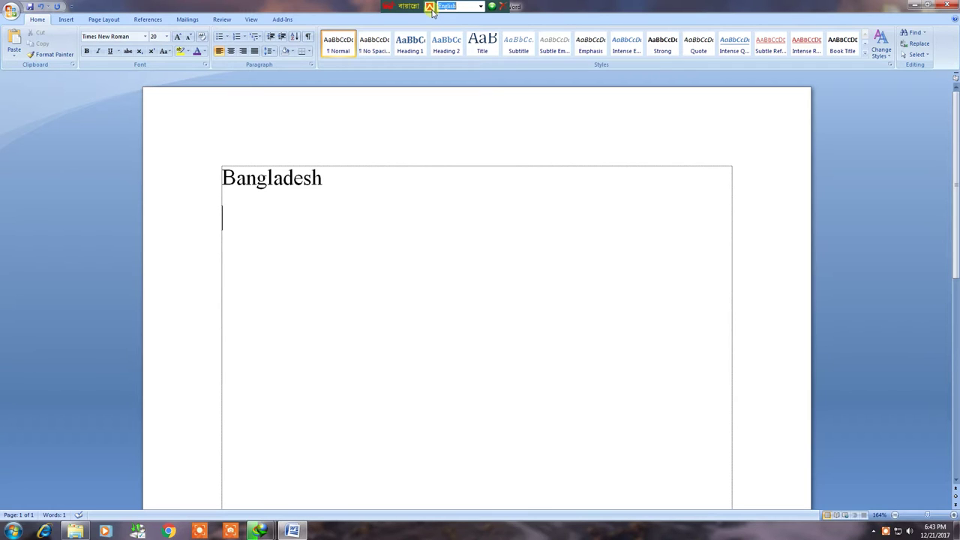
click(473, 10)
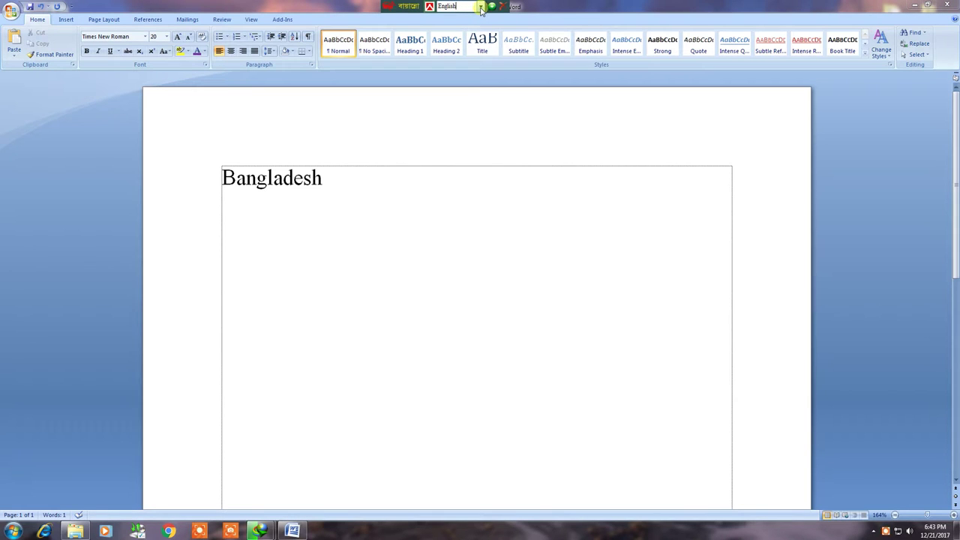
click(480, 7)
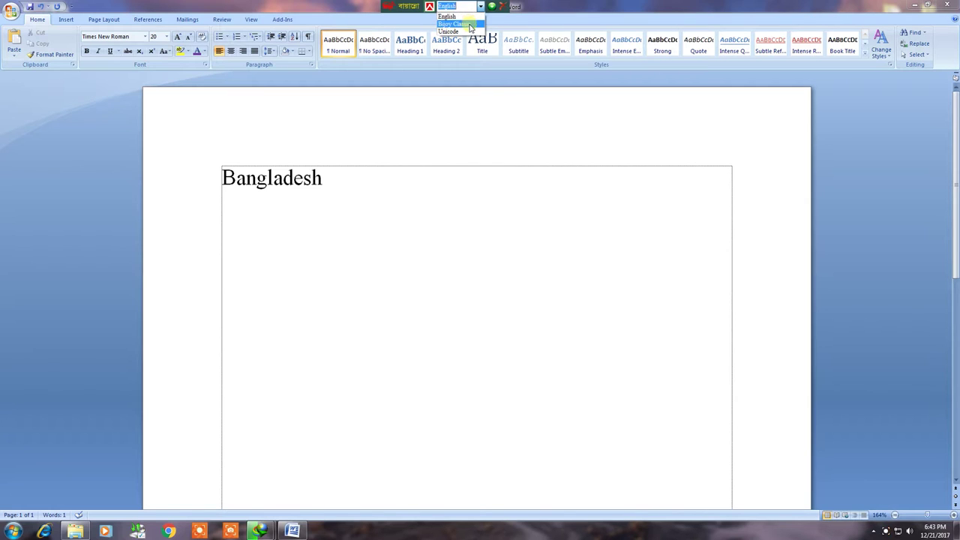
click(470, 25)
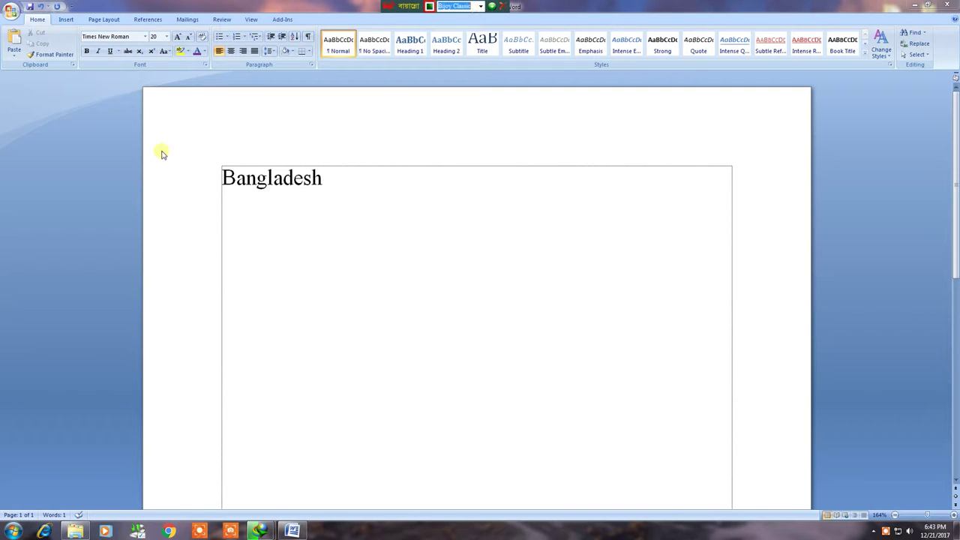
click(266, 220)
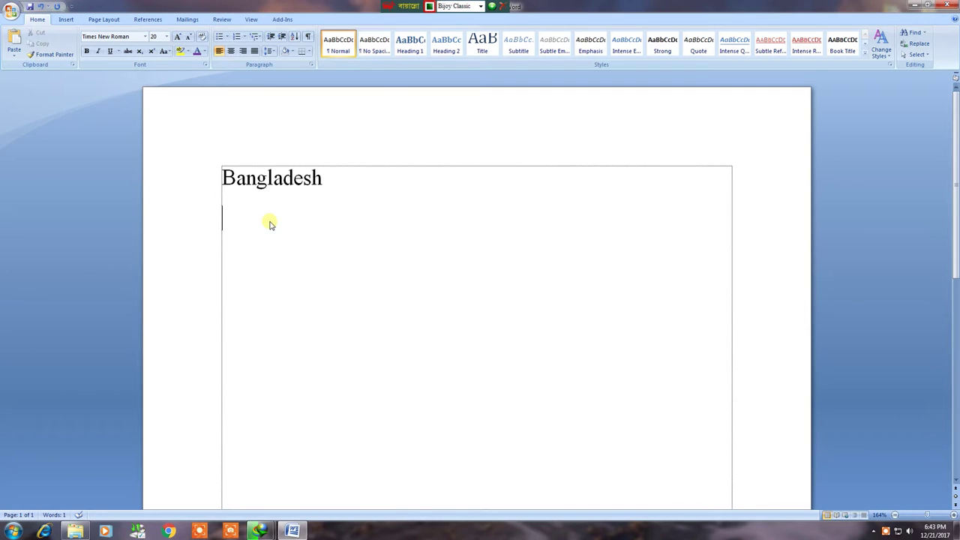
- Erase Times New Roman from the Font name box and toggle the keyboard back to English
click(147, 37)
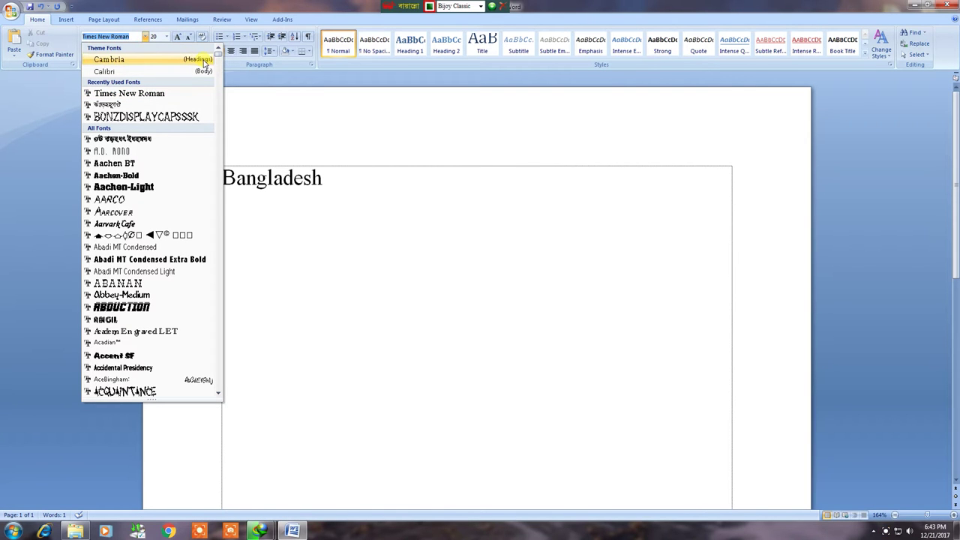
drag(215, 56, 218, 363)
scroll(195, 330, up, 1)
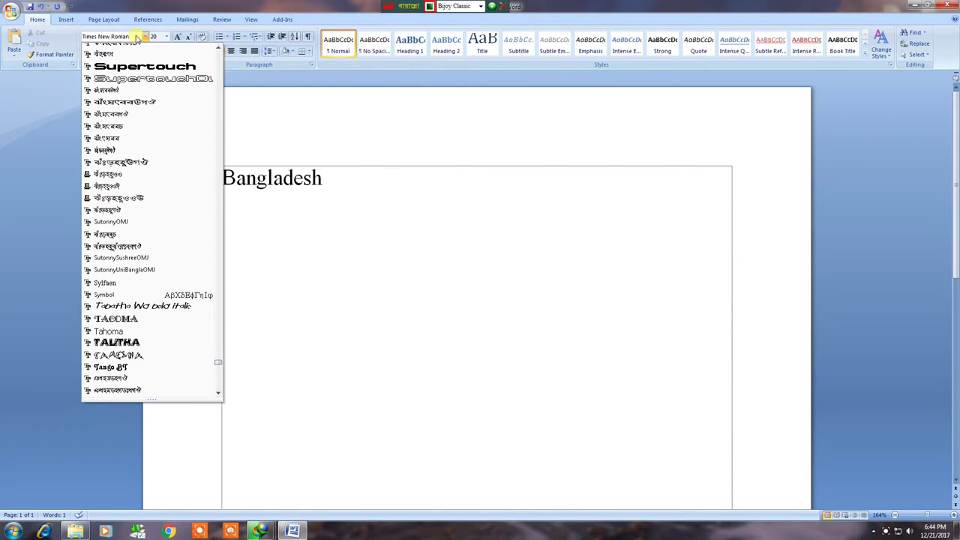
key(BackSpace)
key(BackSpace)
key(BackSpace)
key(BackSpace)
key(BackSpace)
key(BackSpace)
key(BackSpace)
key(ctrl+alt+b)
- Enter SutonnyMJ as the font, switch to Bijoy Classic, then type and erase test Bangla letters
text(Sutonny)
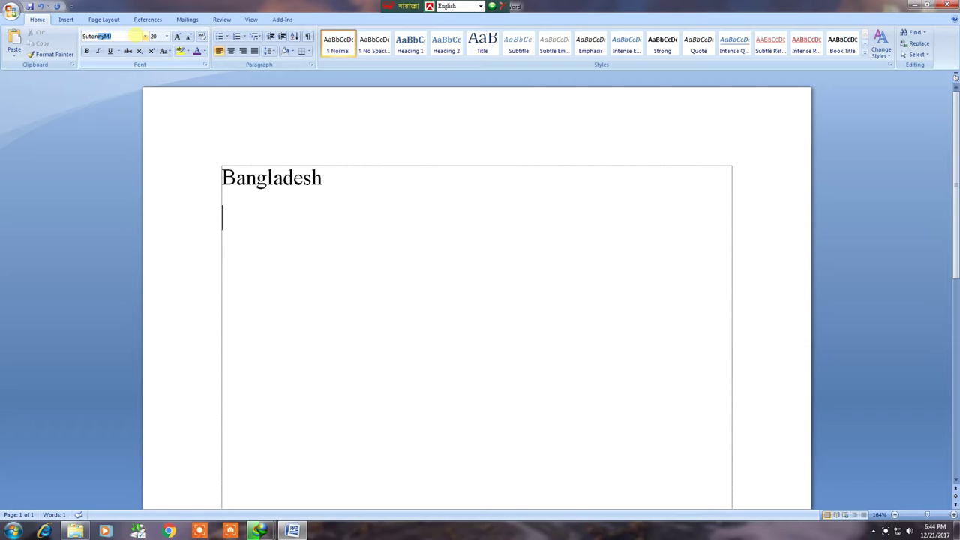
text(MJ)
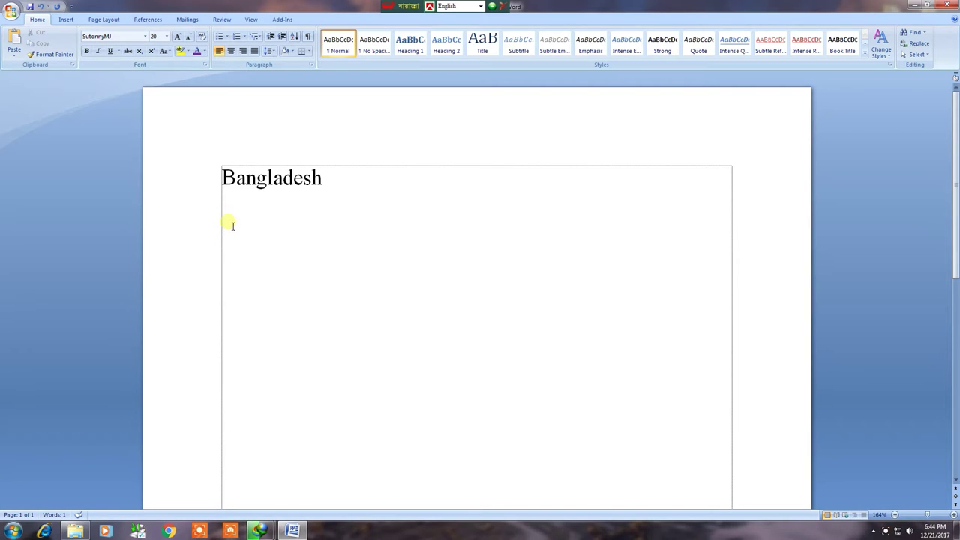
key(ctrl+alt+b)
text(অ)
text( আ)
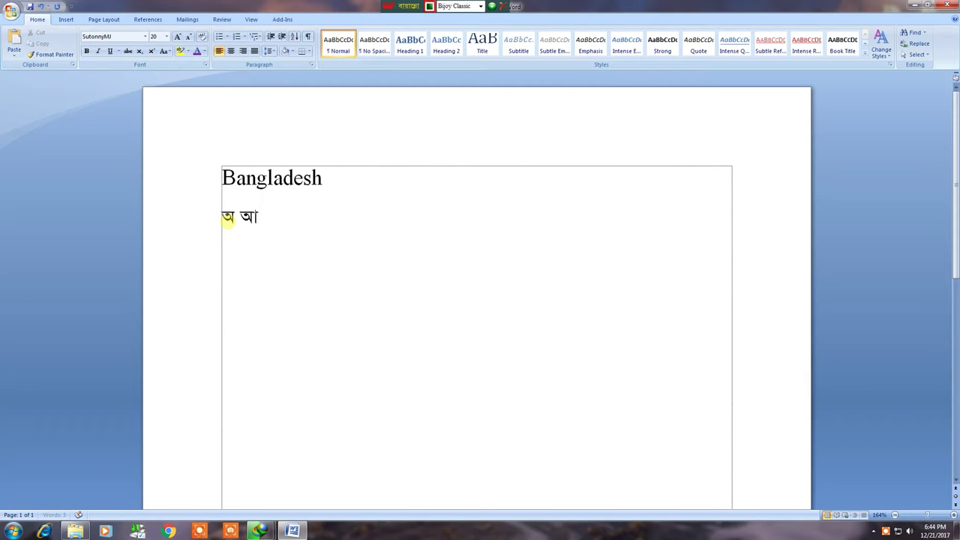
text( ই ঈ)
key(BackSpace)
key(BackSpace)
key(BackSpace)
key(BackSpace)
key(BackSpace)
key(BackSpace)
key(BackSpace)
key(BackSpace)
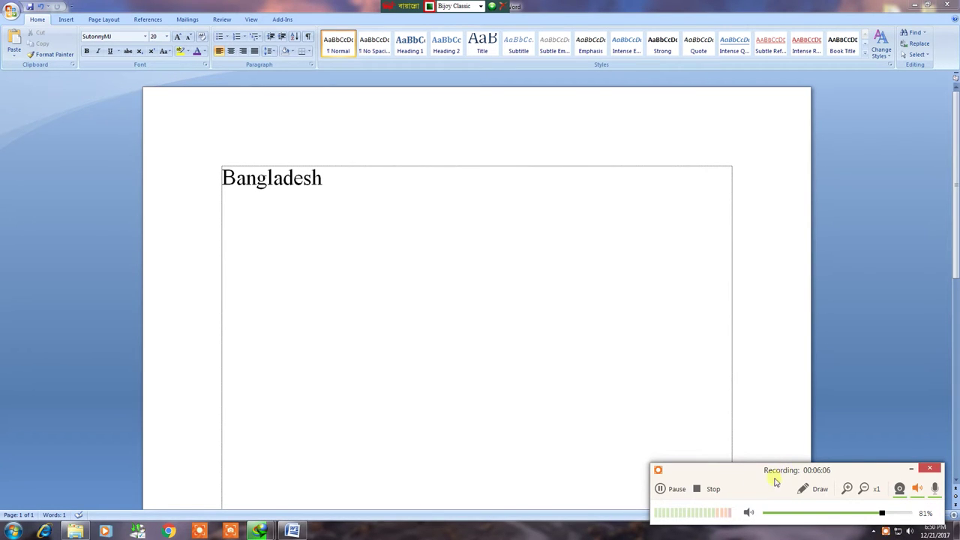
- Type the Bangla word বাংলাদেশ on the second line with the Bijoy Classic layout
click(913, 469)
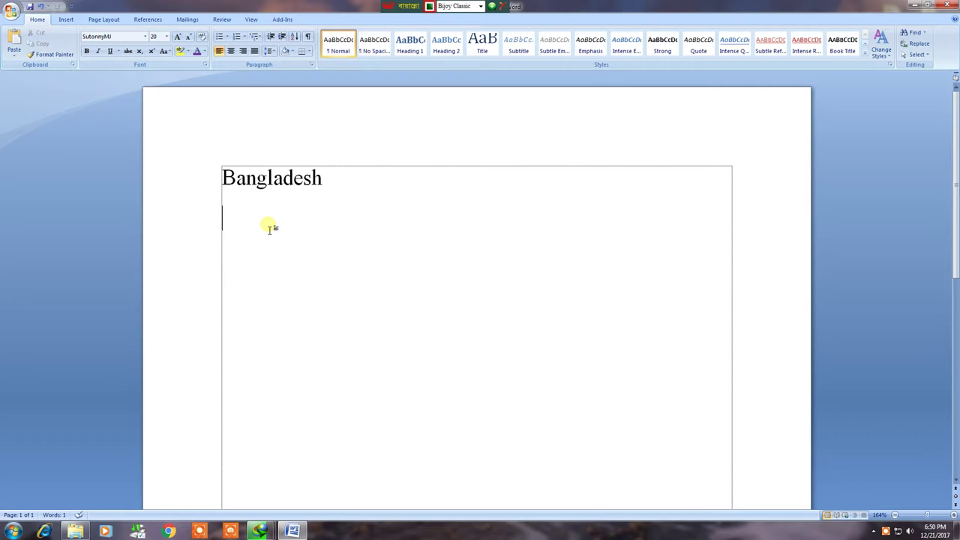
text(অ)
key(BackSpace)
text(বাংলাদেশ)
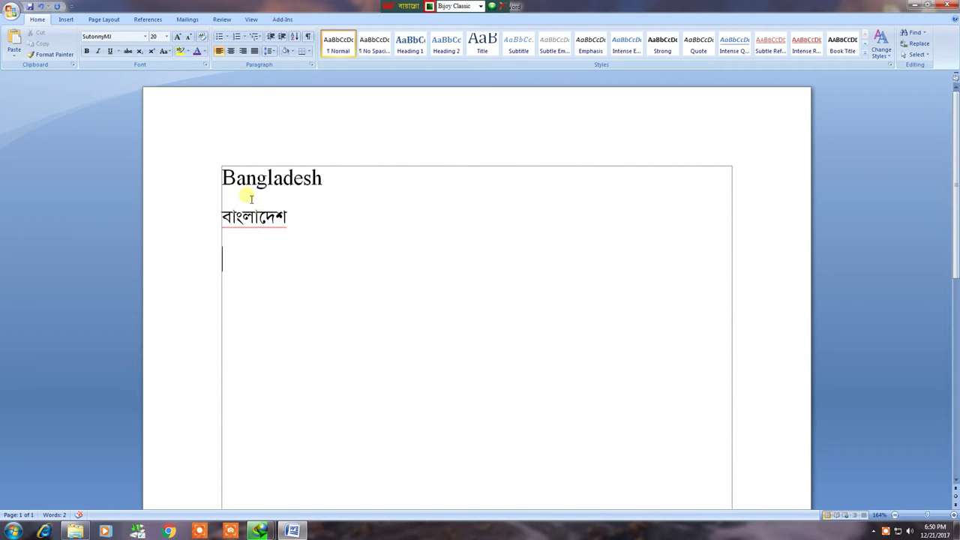
- Copy 'Bangladesh' from the first line and paste it right after বাংলাদেশ
drag(222, 178, 321, 182)
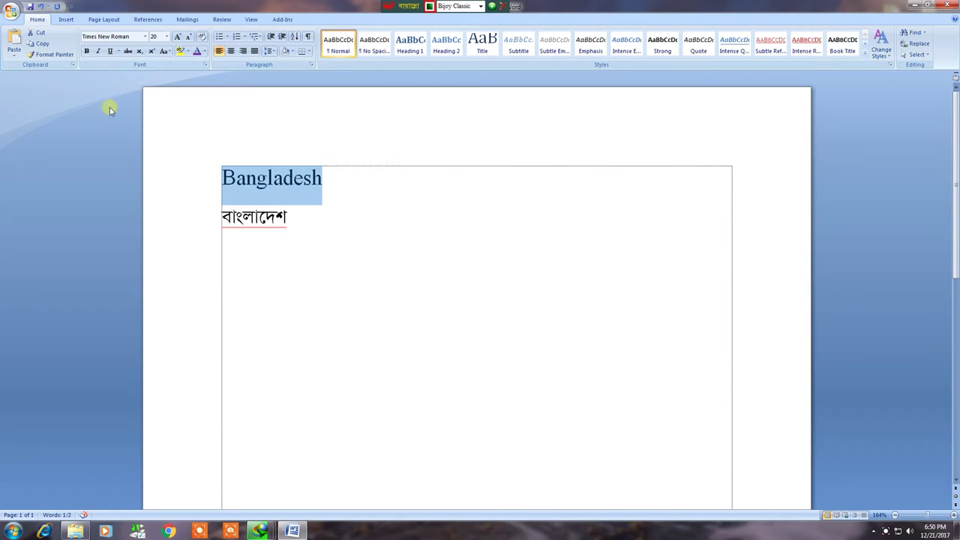
click(42, 45)
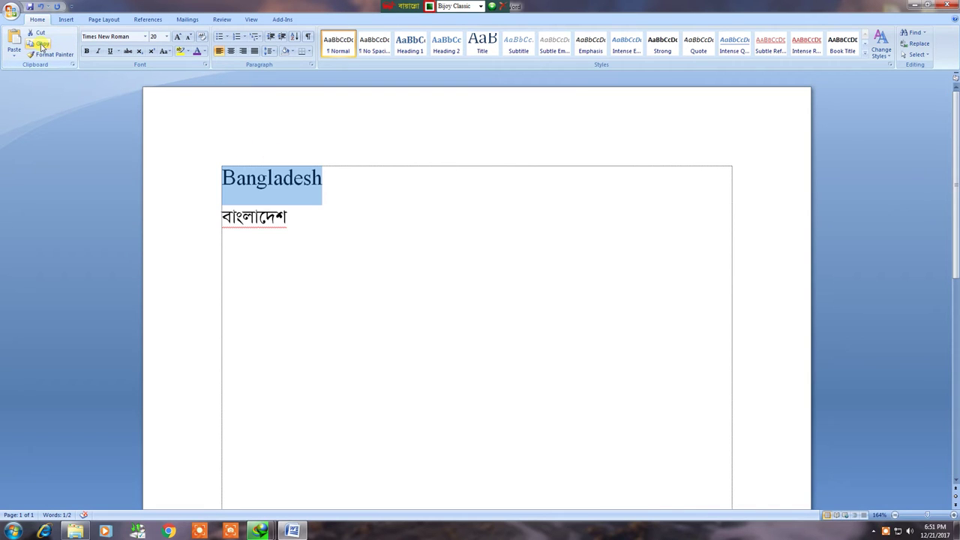
click(308, 220)
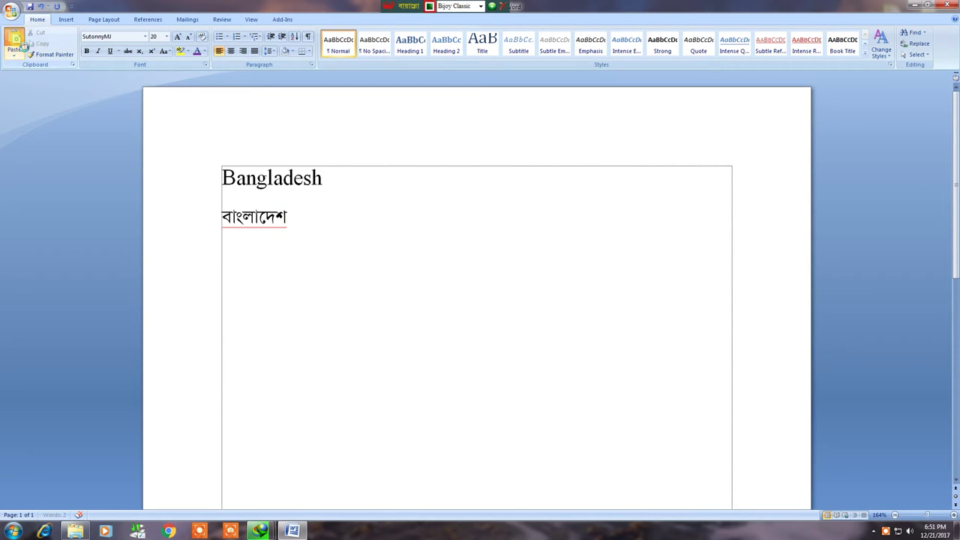
click(14, 46)
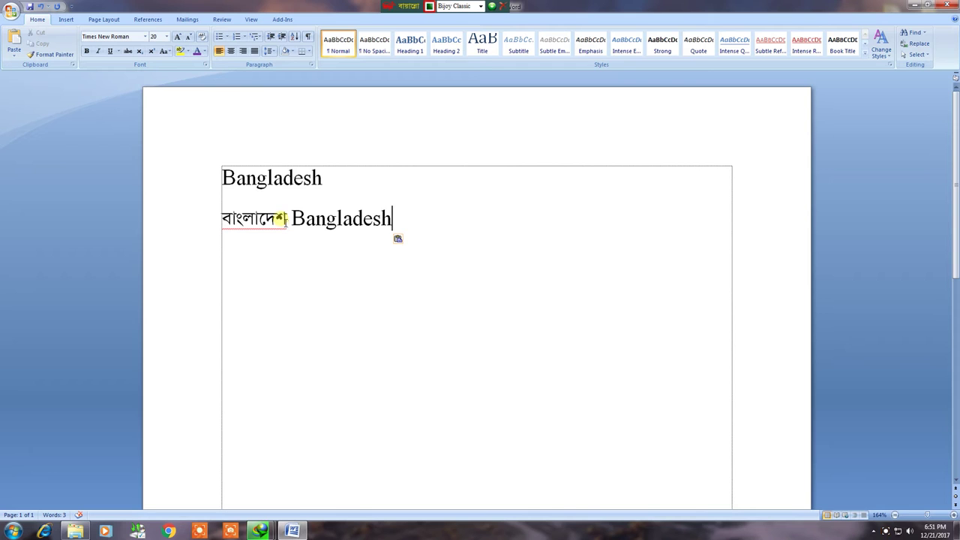
- Cut the first-line 'Bangladesh' and paste it onto a new line after line one
drag(291, 218, 308, 218)
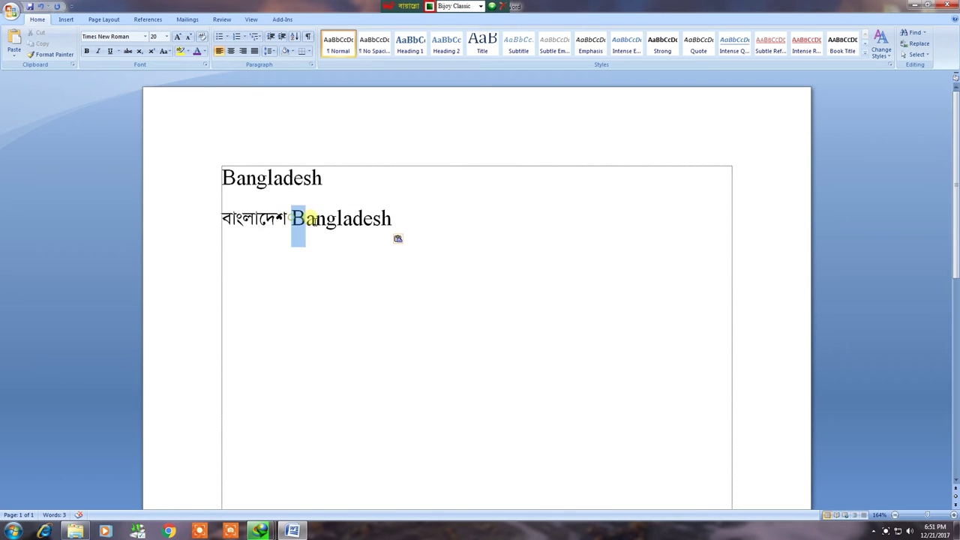
drag(223, 177, 318, 180)
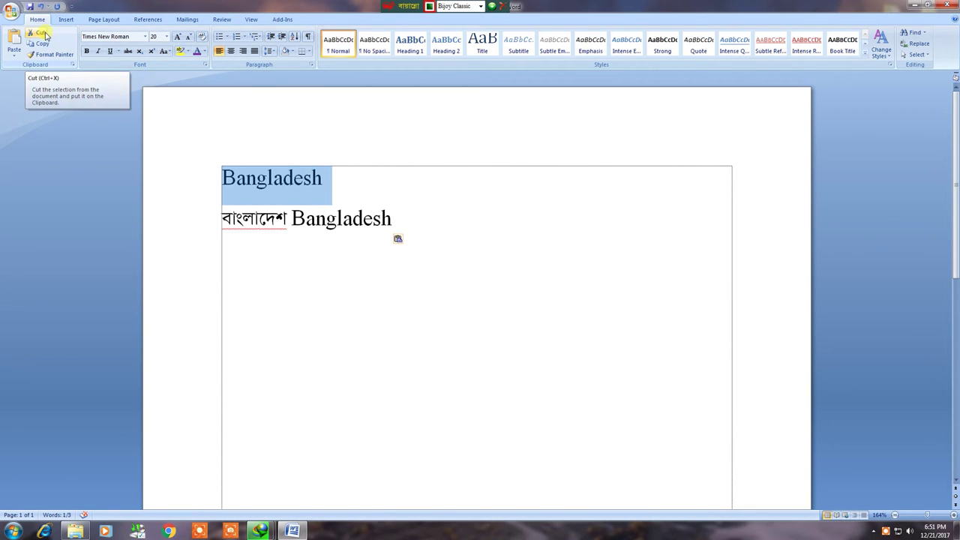
click(43, 34)
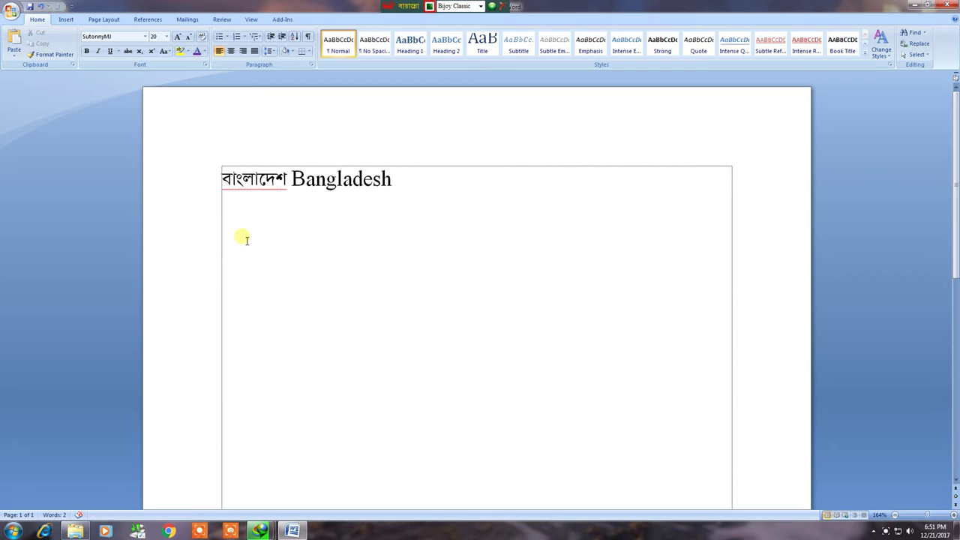
click(416, 182)
key(Return)
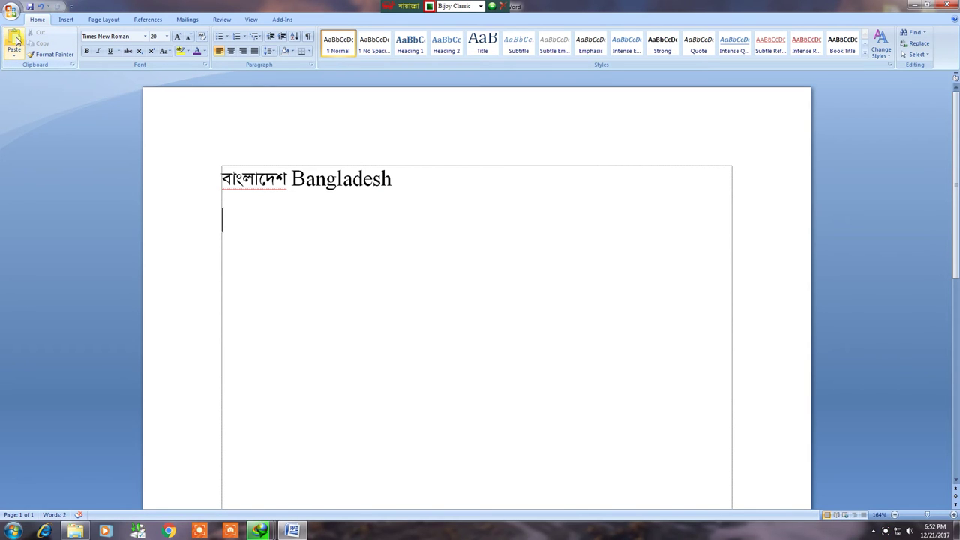
click(16, 39)
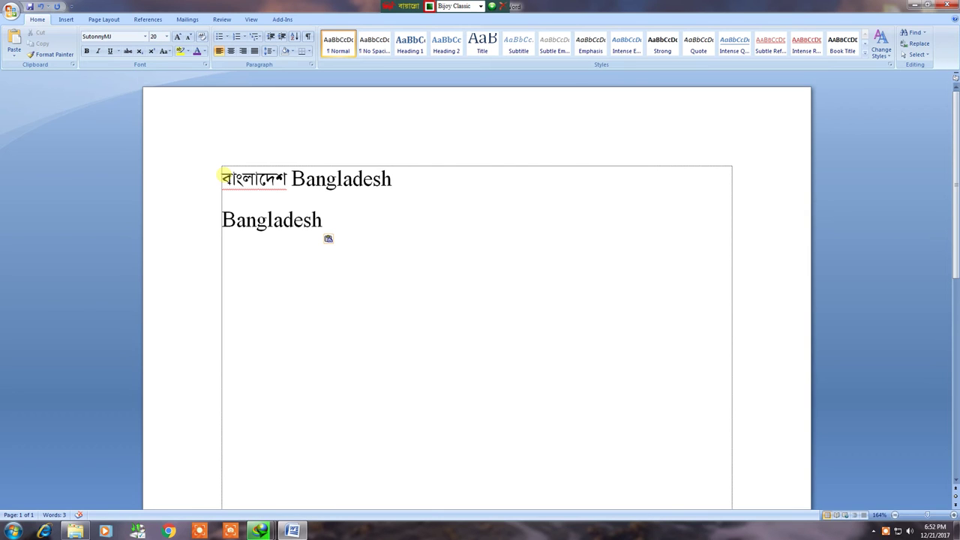
drag(222, 176, 288, 181)
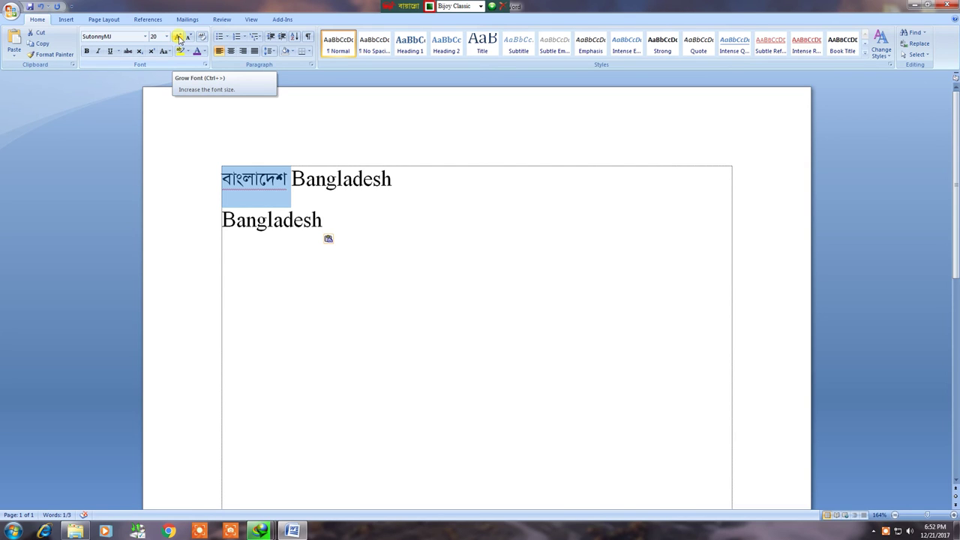
click(179, 40)
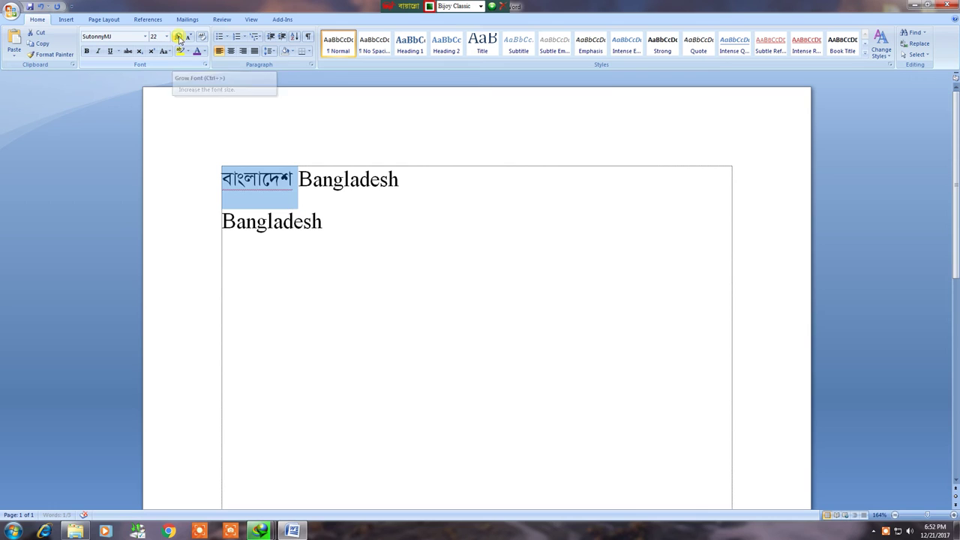
click(179, 39)
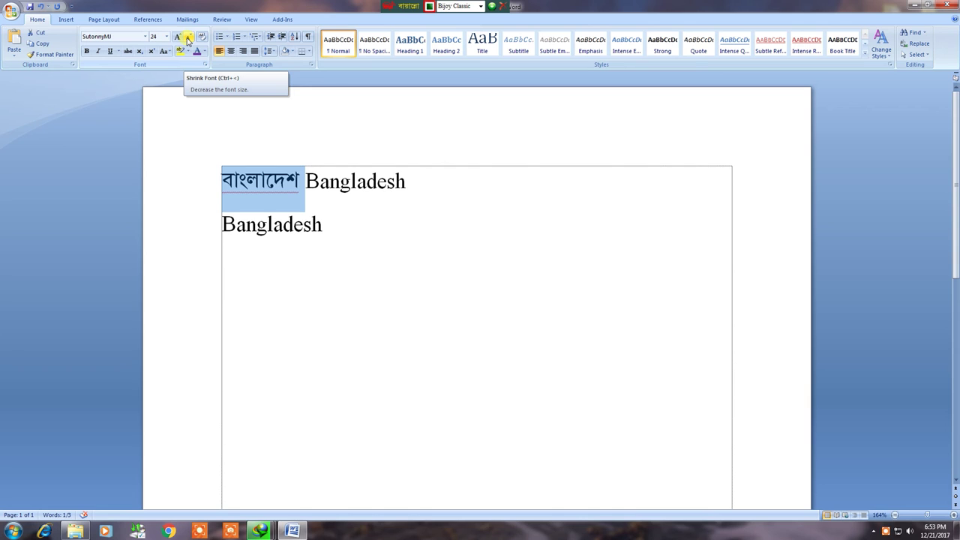
click(188, 37)
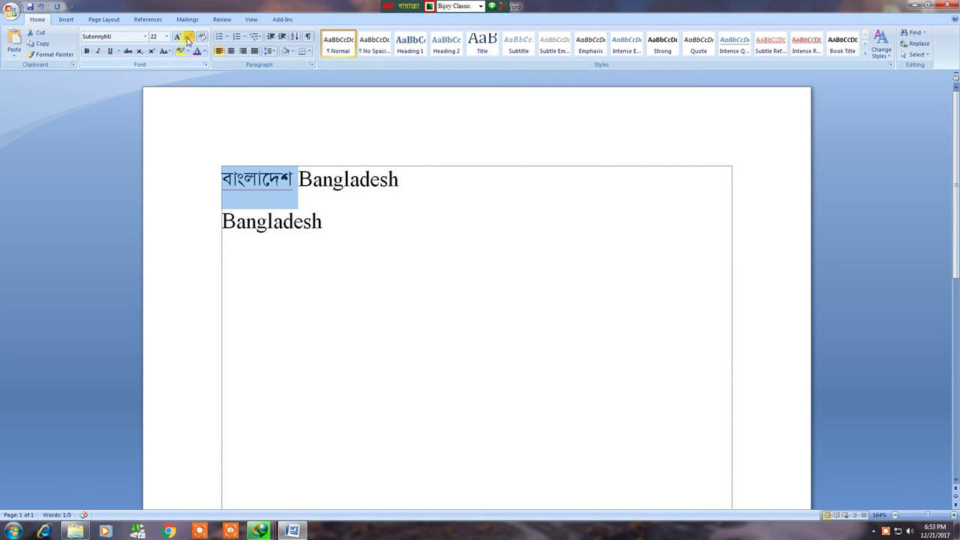
click(188, 38)
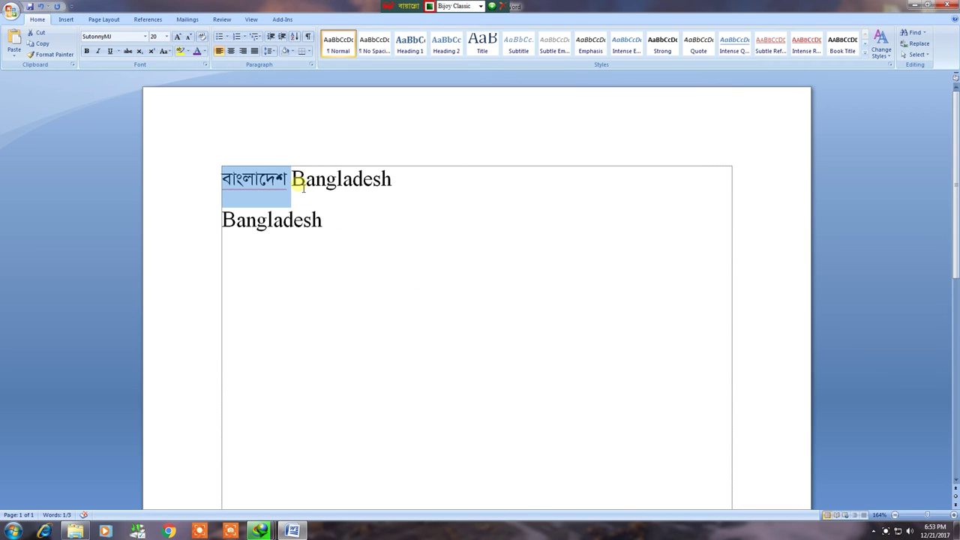
drag(293, 184, 393, 184)
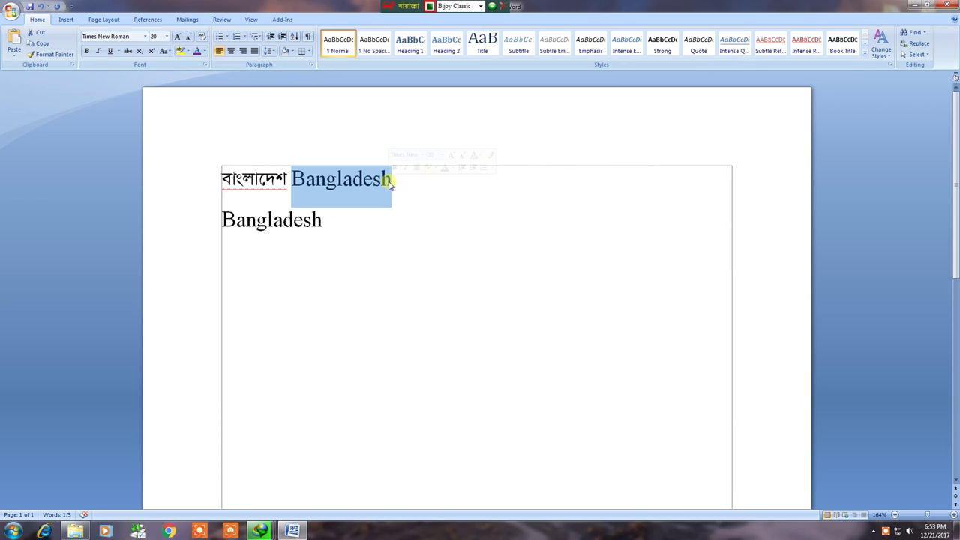
drag(217, 173, 316, 220)
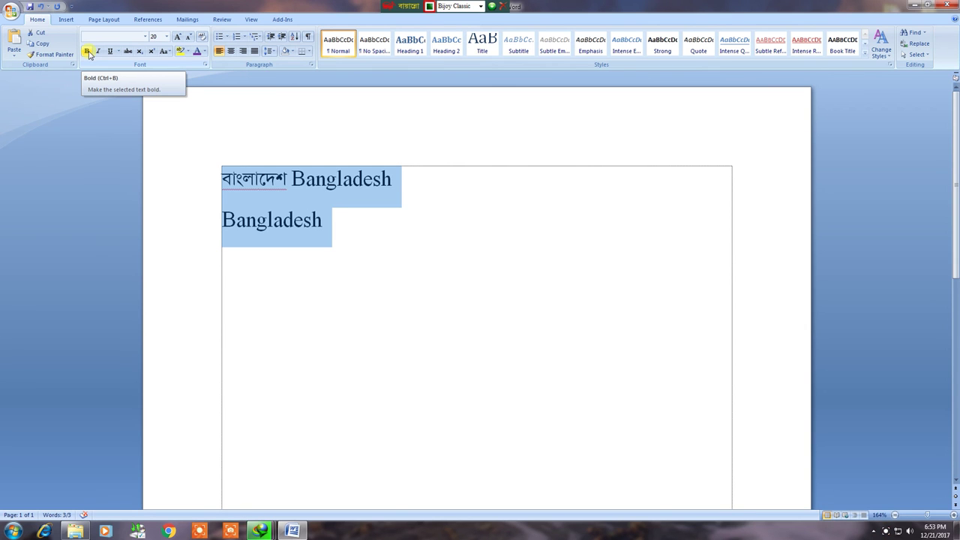
click(89, 54)
click(88, 54)
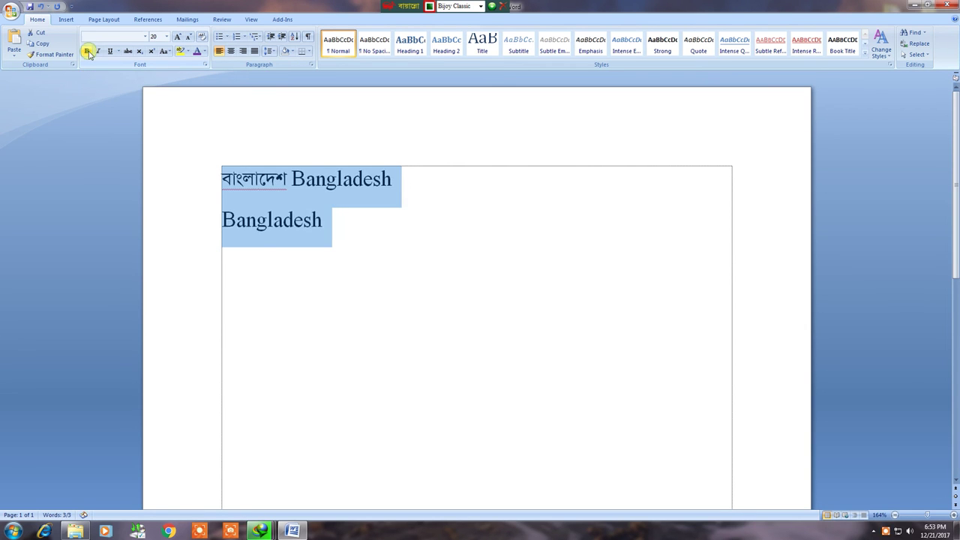